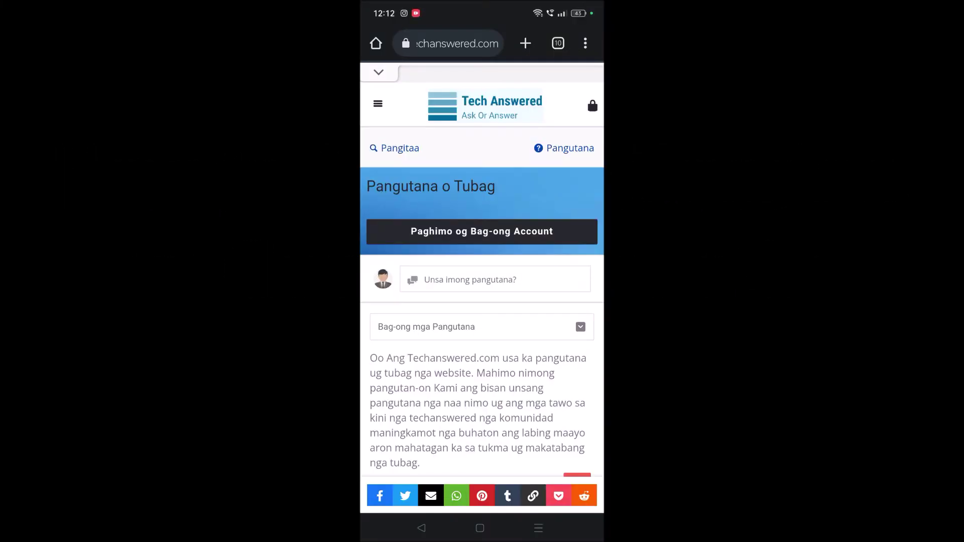
- Reopen Chrome on techanswered.com and let it translate from English into Spanish
{"action": "left_click", "coordinate": [481, 528]}
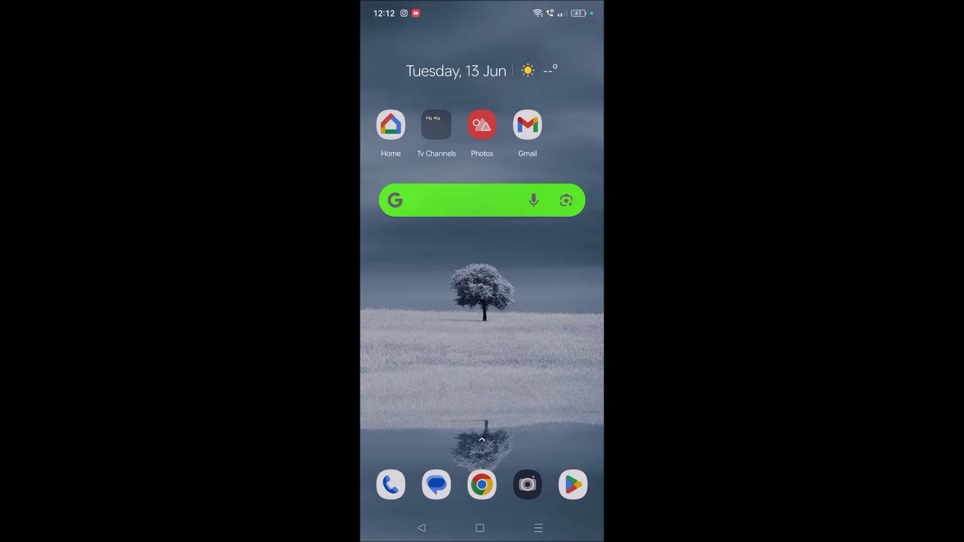
{"action": "left_click", "coordinate": [482, 484]}
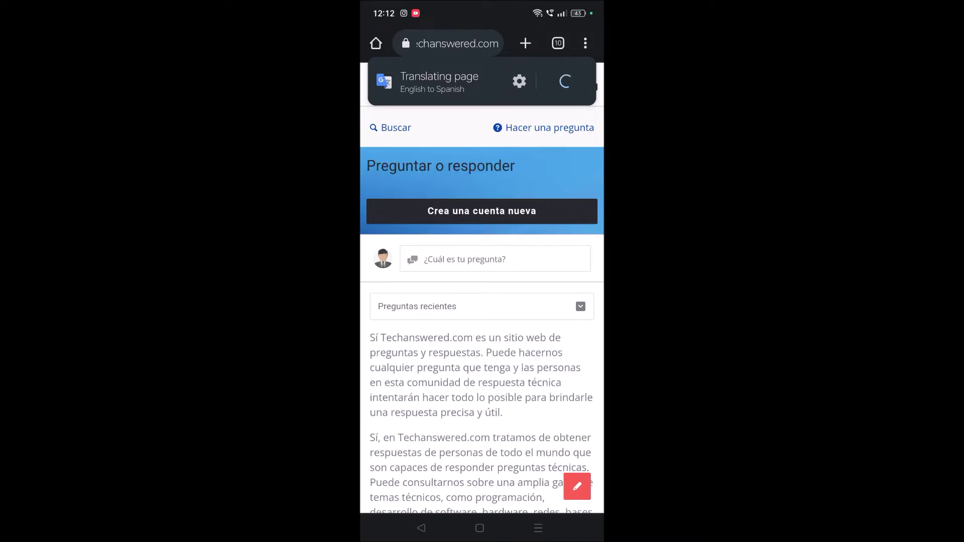
- Switch the page's translation language to Arabic from the translate bar's More languages list
{"action": "mouse_move", "coordinate": [433, 66]}
{"action": "left_mouse_down"}
{"action": "mouse_move", "coordinate": [447, 131]}
{"action": "mouse_move", "coordinate": [429, 137]}
{"action": "left_mouse_up"}
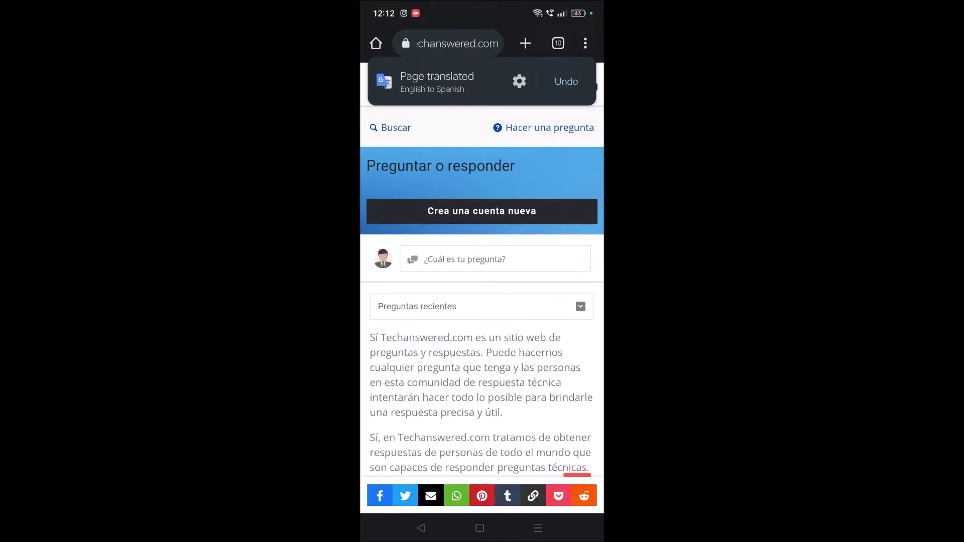
{"action": "scroll", "coordinate": [541, 341], "scroll_direction": "down", "scroll_amount": 4}
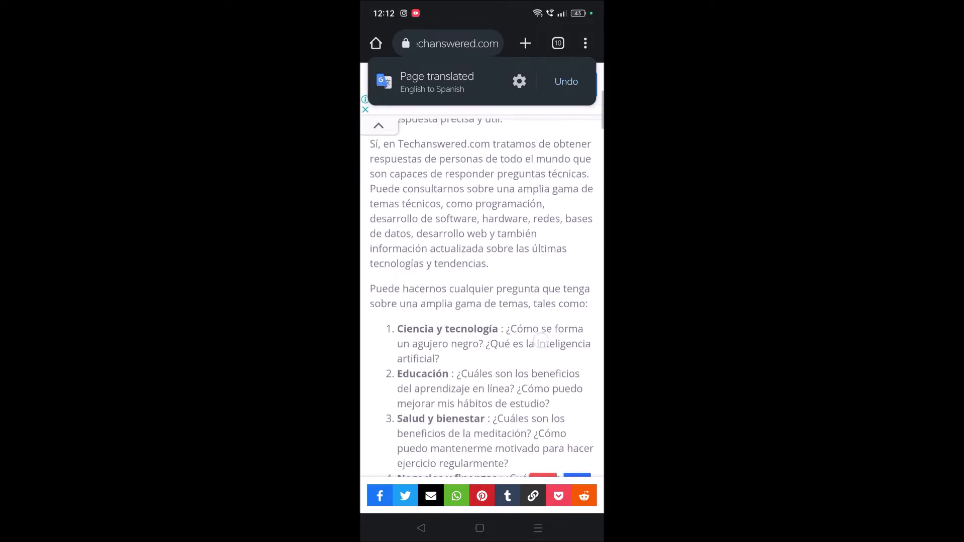
{"action": "scroll", "coordinate": [542, 341], "scroll_direction": "down", "scroll_amount": 3}
{"action": "scroll", "coordinate": [541, 340], "scroll_direction": "up", "scroll_amount": 10}
{"action": "scroll", "coordinate": [517, 392], "scroll_direction": "down", "scroll_amount": 5}
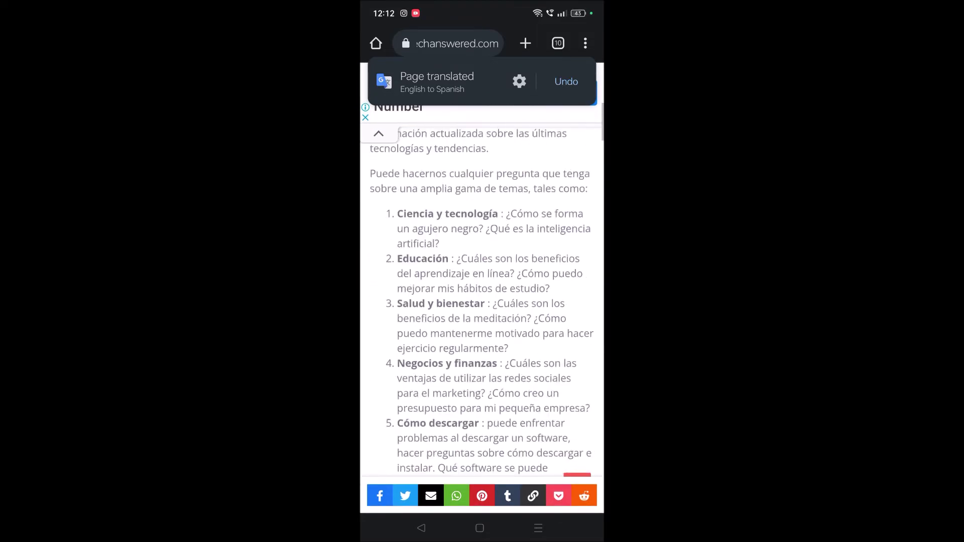
{"action": "scroll", "coordinate": [483, 302], "scroll_direction": "down", "scroll_amount": 3}
{"action": "scroll", "coordinate": [482, 302], "scroll_direction": "down", "scroll_amount": 5}
{"action": "scroll", "coordinate": [482, 302], "scroll_direction": "down", "scroll_amount": 3}
{"action": "scroll", "coordinate": [483, 302], "scroll_direction": "up", "scroll_amount": 2}
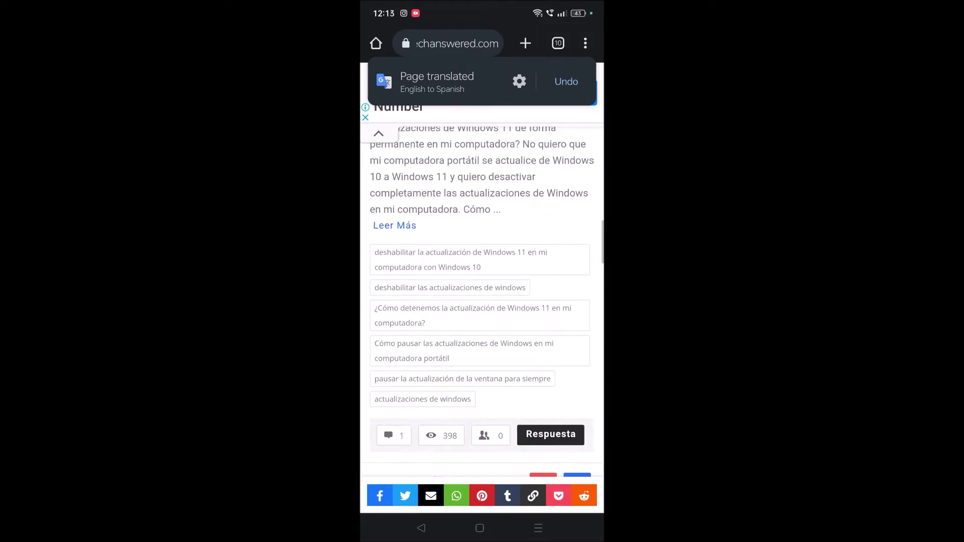
{"action": "scroll", "coordinate": [523, 264], "scroll_direction": "up", "scroll_amount": 10}
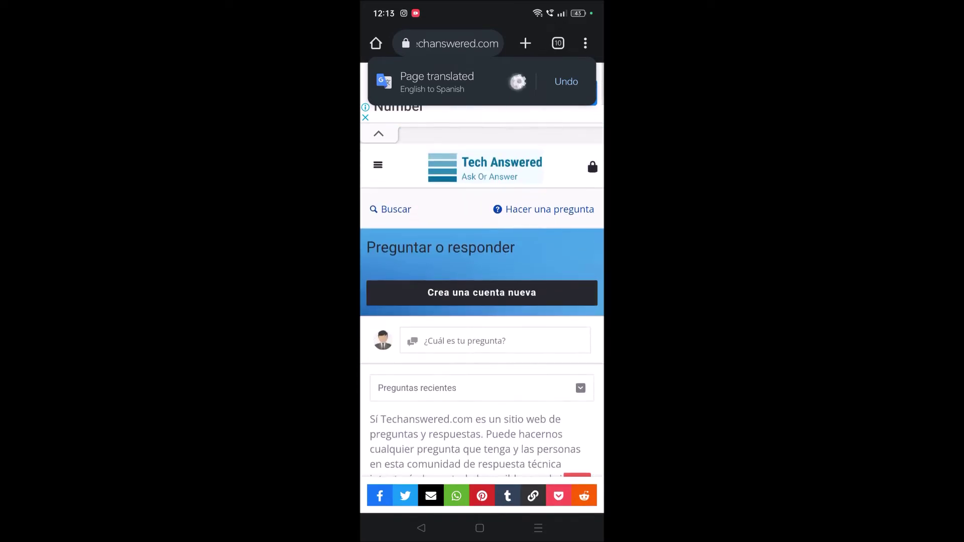
{"action": "left_click", "coordinate": [519, 81]}
{"action": "left_click", "coordinate": [493, 118]}
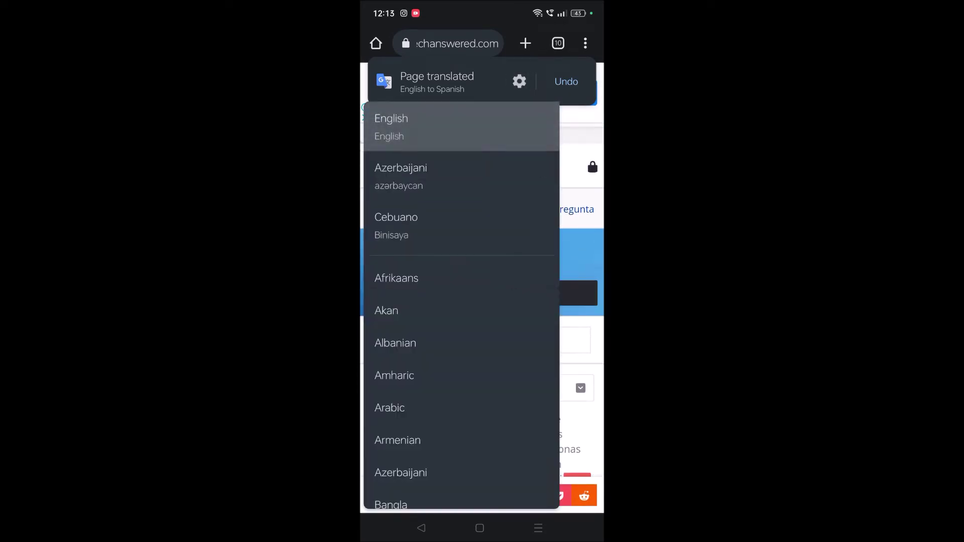
{"action": "scroll", "coordinate": [496, 366], "scroll_direction": "down", "scroll_amount": 5}
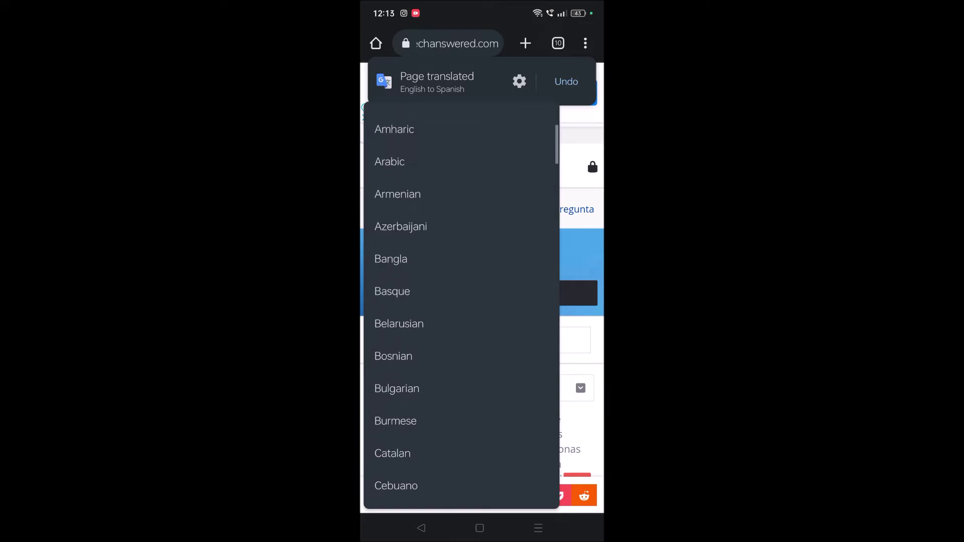
{"action": "left_click", "coordinate": [390, 161]}
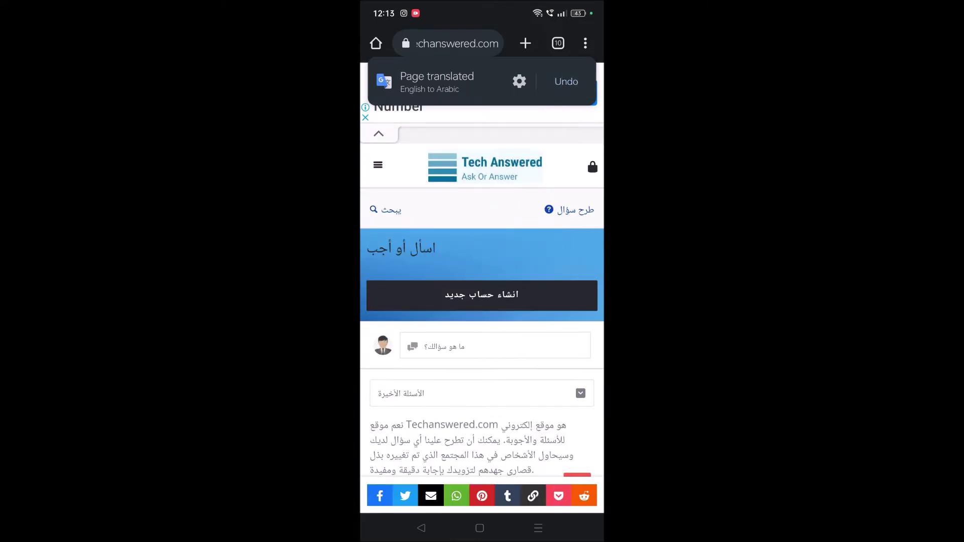
{"action": "scroll", "coordinate": [509, 384], "scroll_direction": "down", "scroll_amount": 5}
{"action": "scroll", "coordinate": [505, 377], "scroll_direction": "down", "scroll_amount": 10}
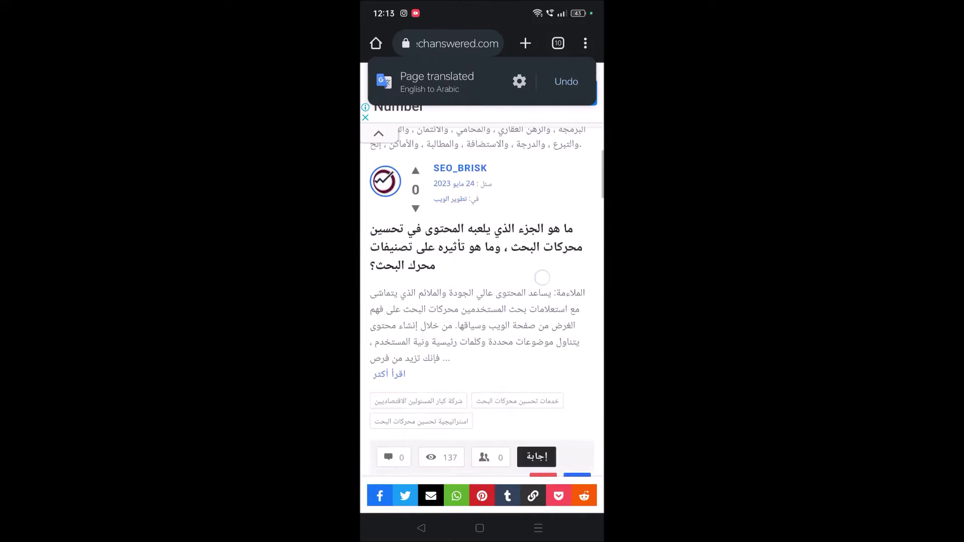
{"action": "scroll", "coordinate": [515, 437], "scroll_direction": "up", "scroll_amount": 15}
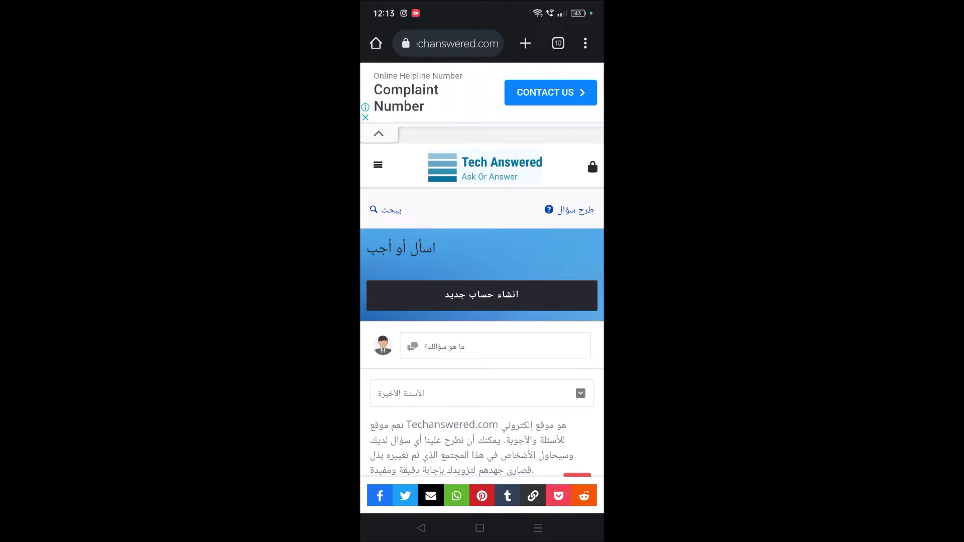
- Reopen Chrome and load google.com from the address bar
{"action": "left_click", "coordinate": [479, 529]}
{"action": "left_click", "coordinate": [481, 489]}
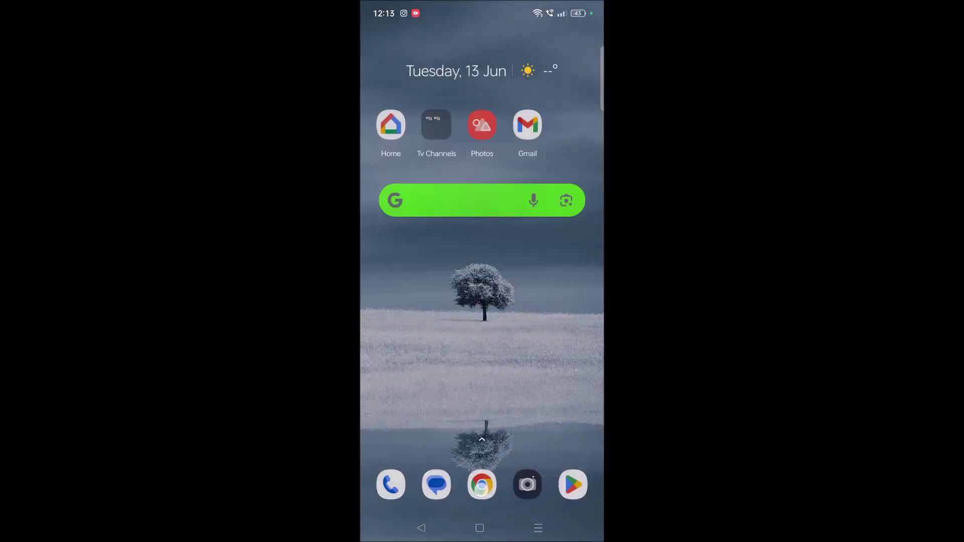
{"action": "left_click", "coordinate": [457, 44]}
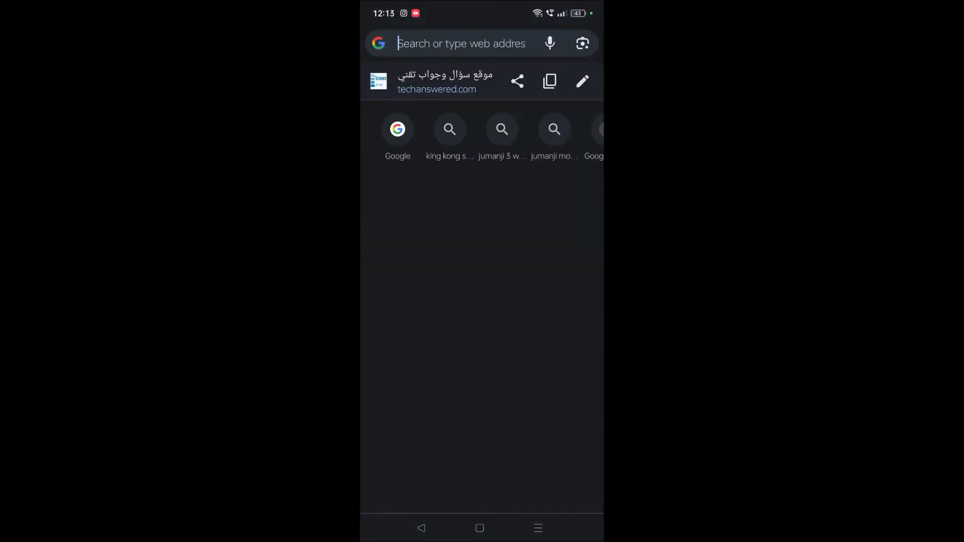
{"action": "type", "text": "g"}
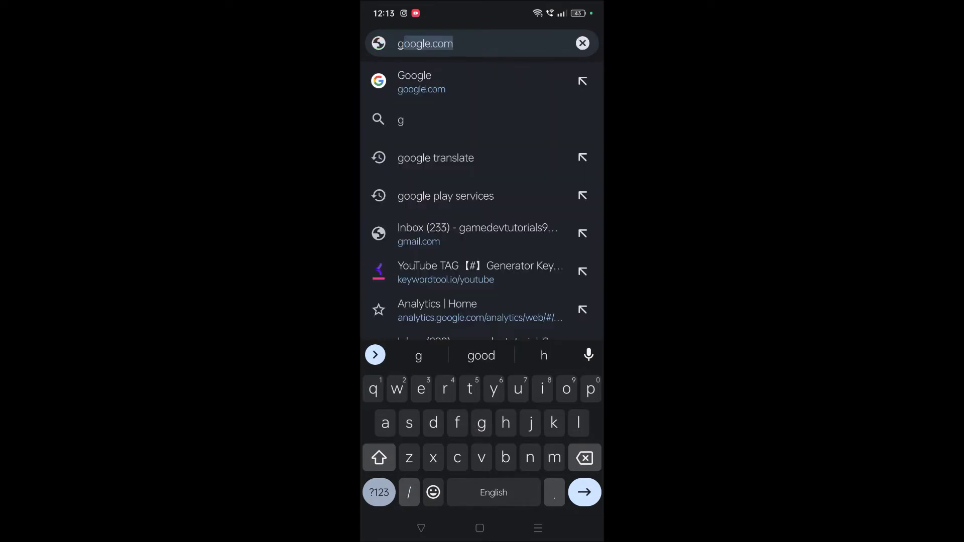
{"action": "key", "text": "Return"}
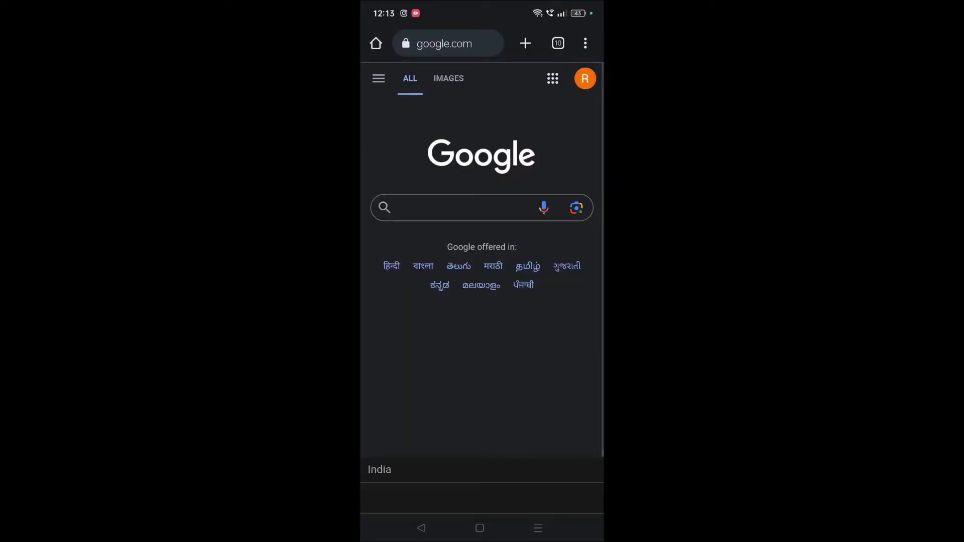
- Go to Chrome's Settings and into the Languages page
{"action": "left_click", "coordinate": [586, 43]}
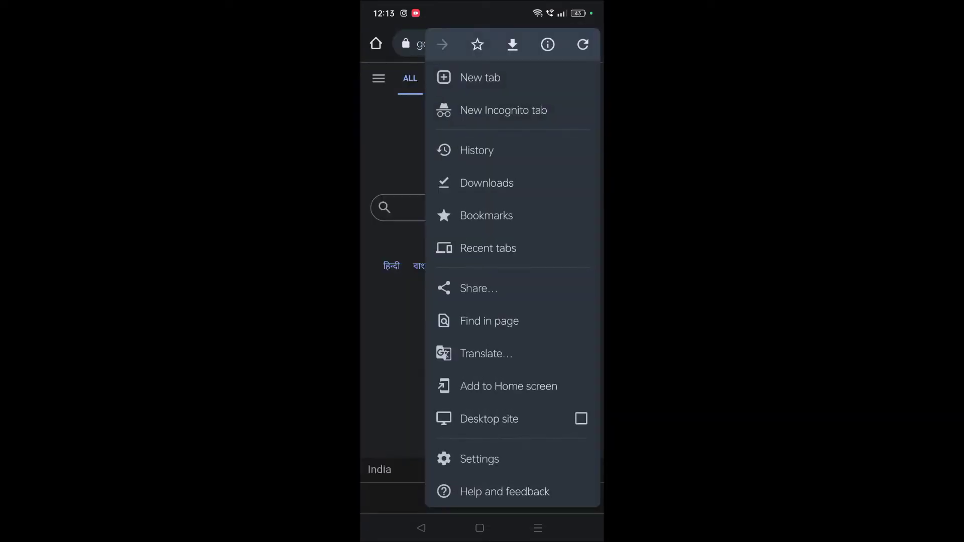
{"action": "left_click", "coordinate": [472, 459]}
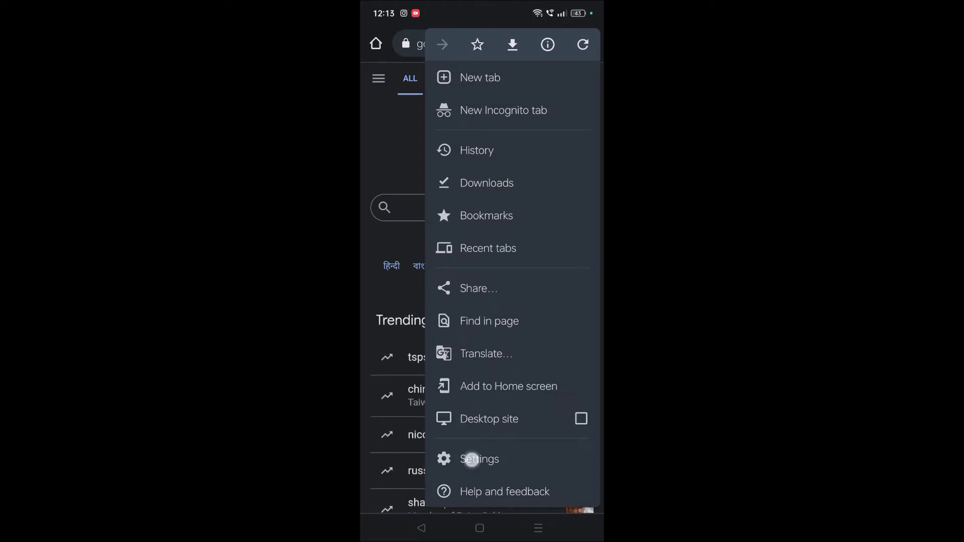
{"action": "scroll", "coordinate": [386, 343], "scroll_direction": "down", "scroll_amount": 2}
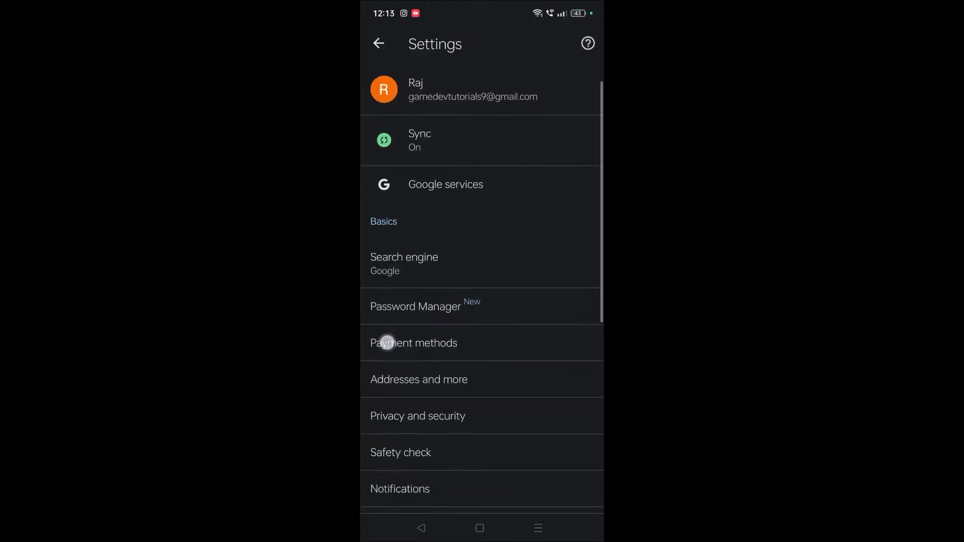
{"action": "scroll", "coordinate": [387, 342], "scroll_direction": "down", "scroll_amount": 3}
{"action": "scroll", "coordinate": [389, 349], "scroll_direction": "down", "scroll_amount": 3}
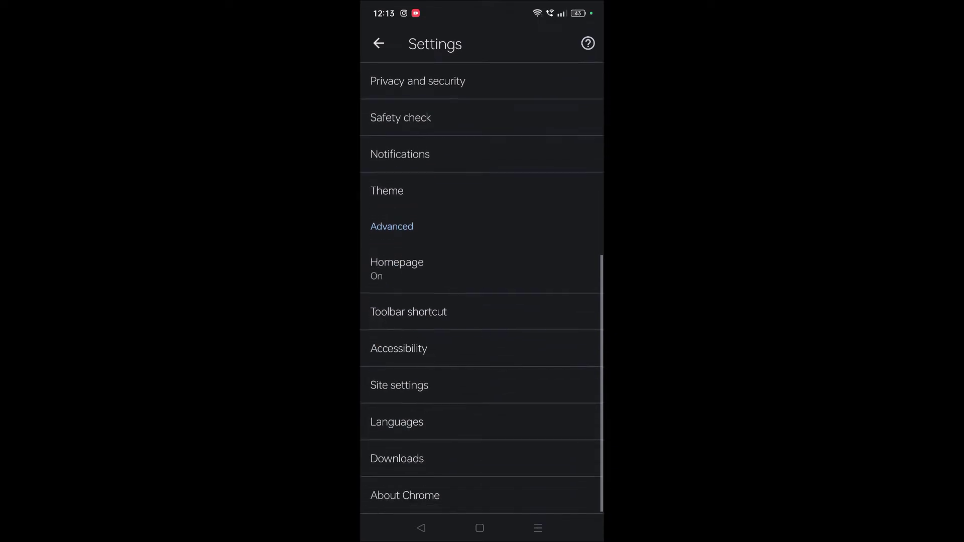
{"action": "left_click", "coordinate": [410, 423]}
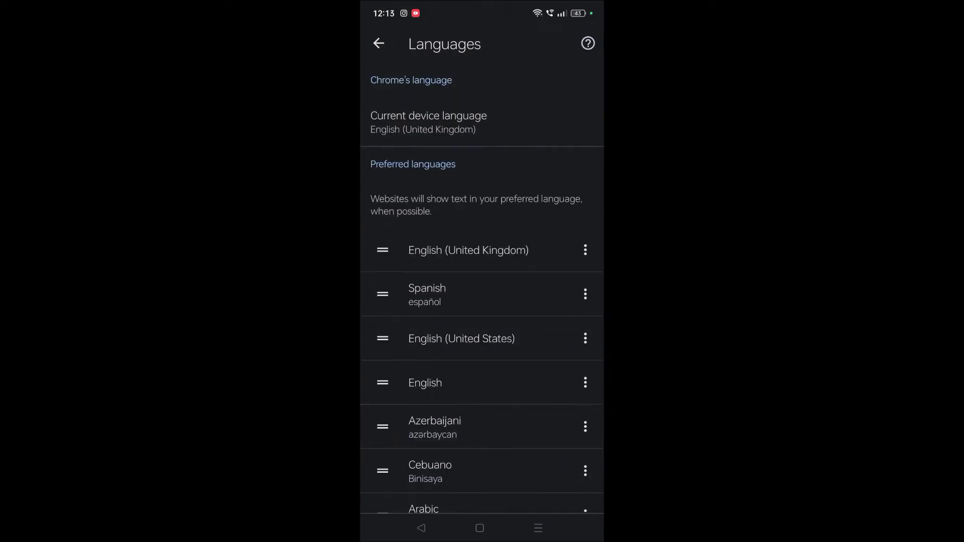
{"action": "scroll", "coordinate": [403, 405], "scroll_direction": "down", "scroll_amount": 3}
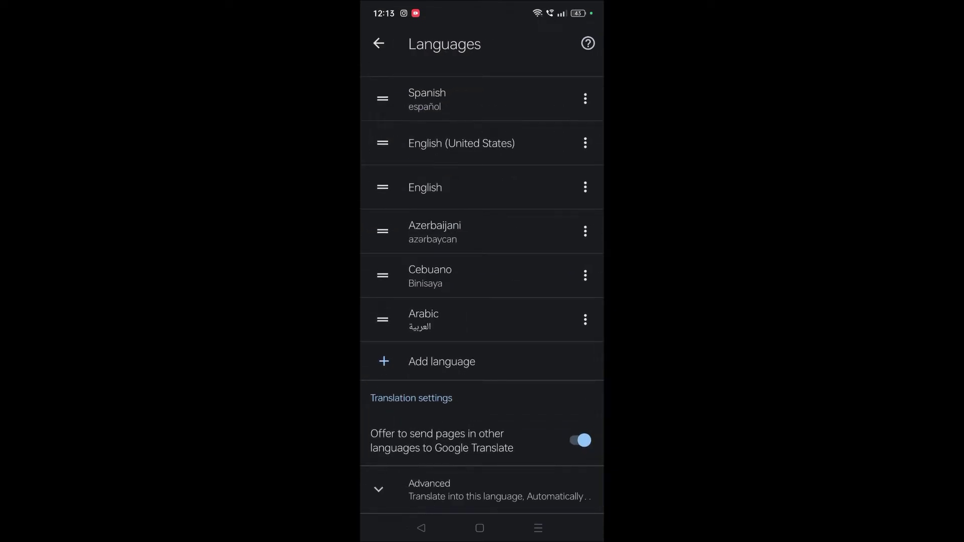
- Set 'Translate into this language' to Spanish with English and Spanish auto-translated, then return to Settings
{"action": "left_click", "coordinate": [443, 400]}
{"action": "mouse_move", "coordinate": [562, 424]}
{"action": "left_mouse_down"}
{"action": "mouse_move", "coordinate": [576, 404]}
{"action": "mouse_move", "coordinate": [542, 390]}
{"action": "left_mouse_up"}
{"action": "left_click", "coordinate": [500, 483]}
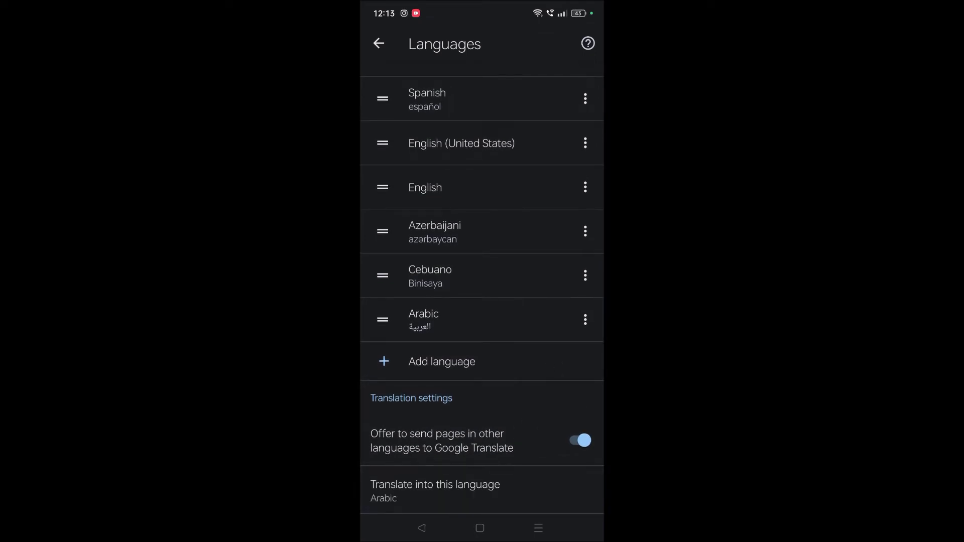
{"action": "left_click_drag", "start_coordinate": [402, 399], "coordinate": [402, 299]}
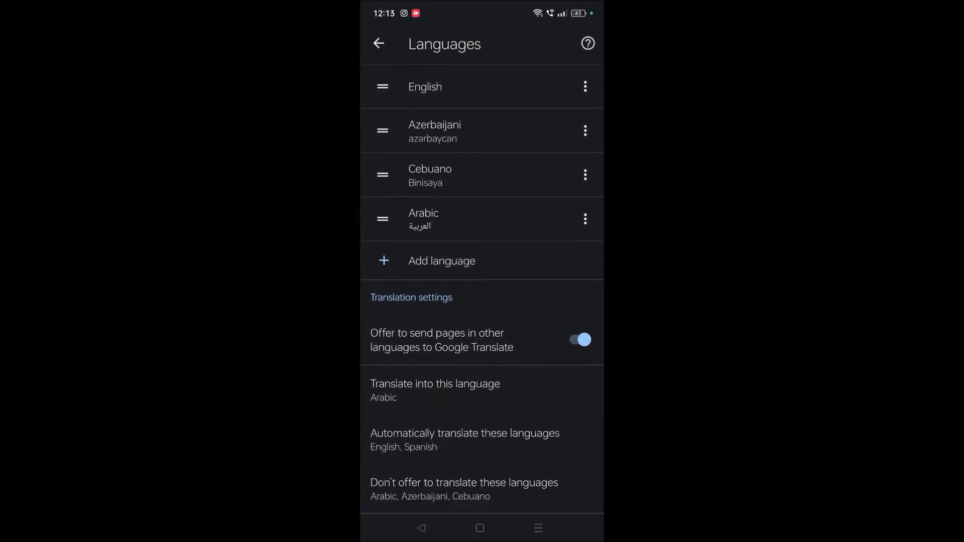
{"action": "left_click", "coordinate": [409, 390]}
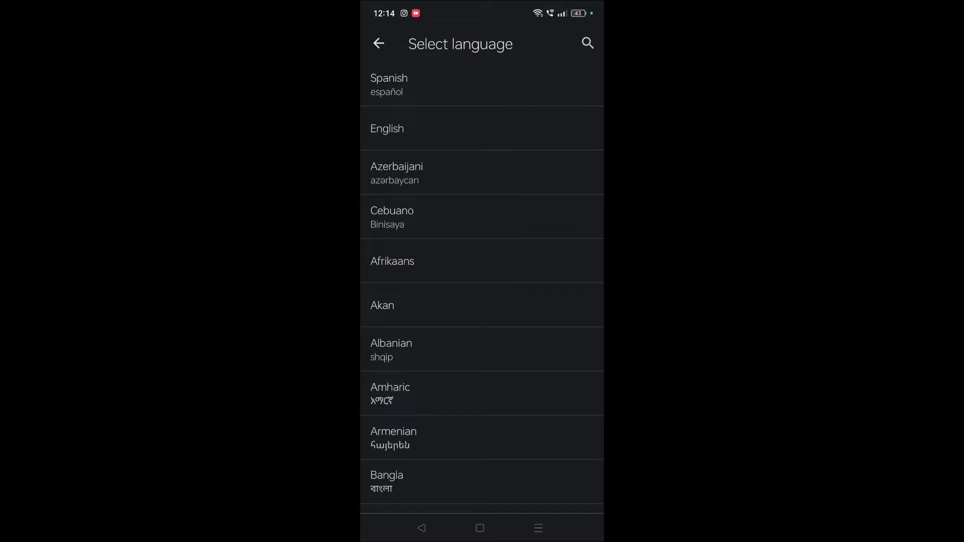
{"action": "key", "text": "Escape"}
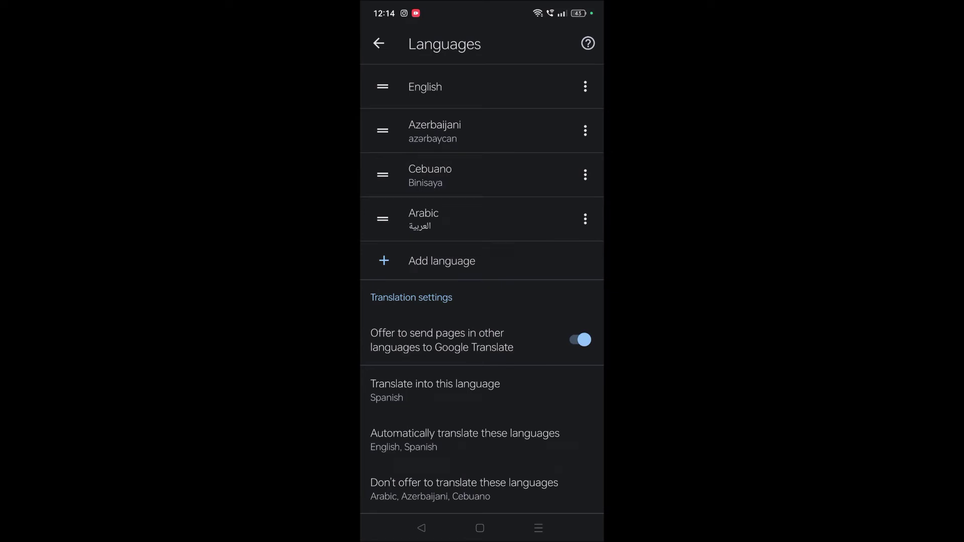
{"action": "left_click", "coordinate": [422, 529]}
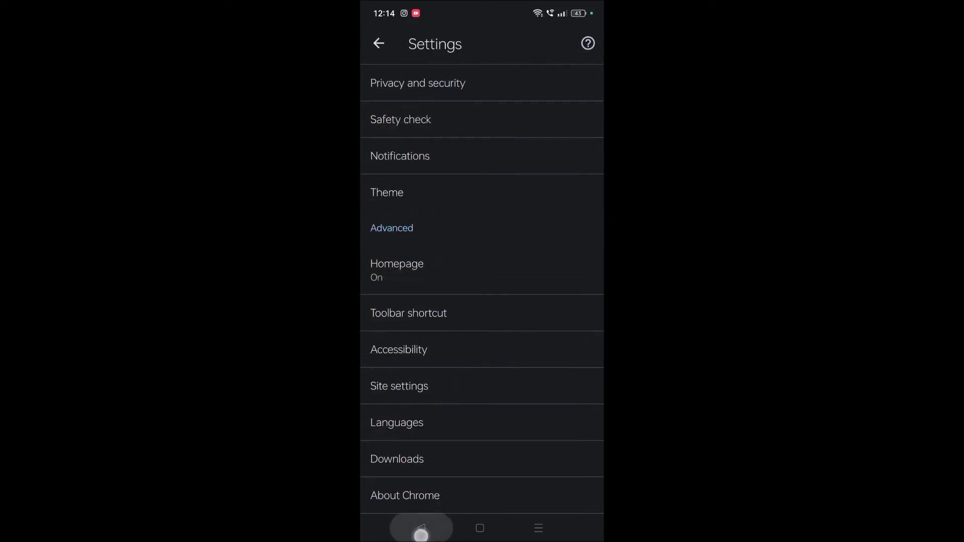
- Leave Settings and load techanswered.com, which auto-translates from English into Spanish
{"action": "key", "text": "Escape"}
{"action": "left_click", "coordinate": [480, 529]}
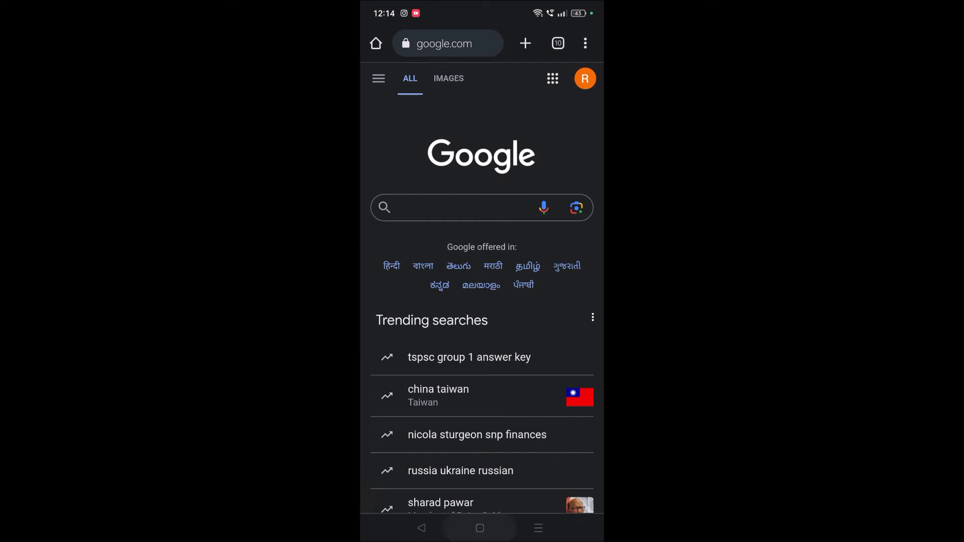
{"action": "left_click", "coordinate": [482, 484]}
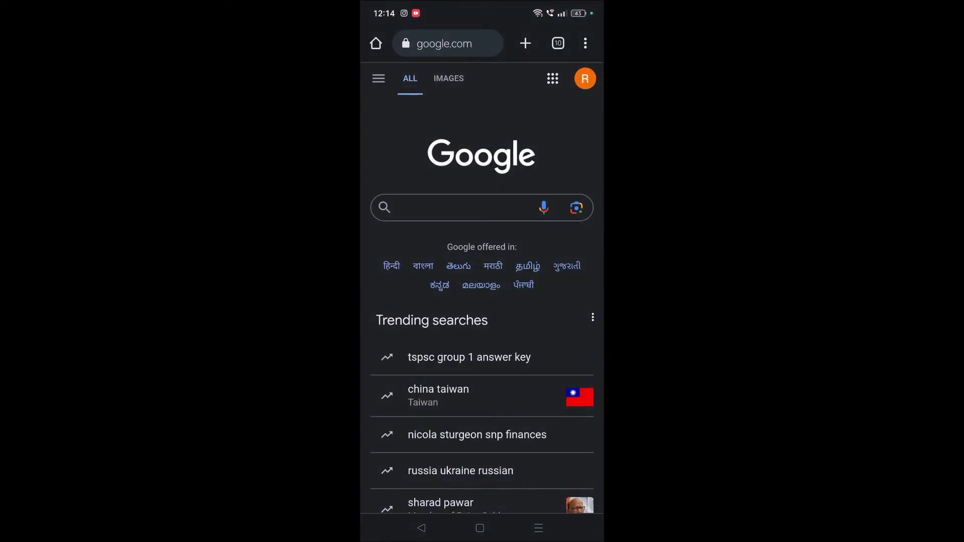
{"action": "left_click", "coordinate": [448, 43]}
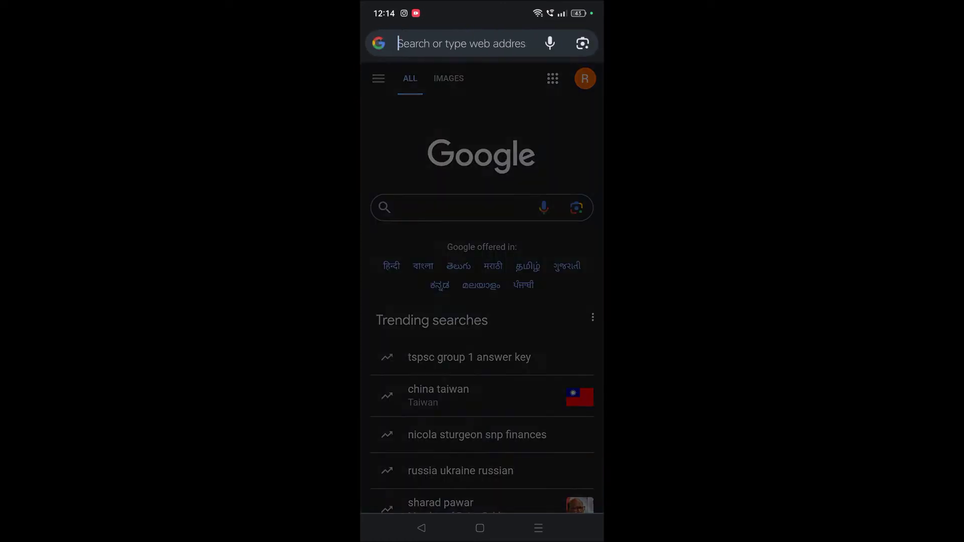
{"action": "type", "text": "techanswered.com"}
{"action": "left_click", "coordinate": [584, 493]}
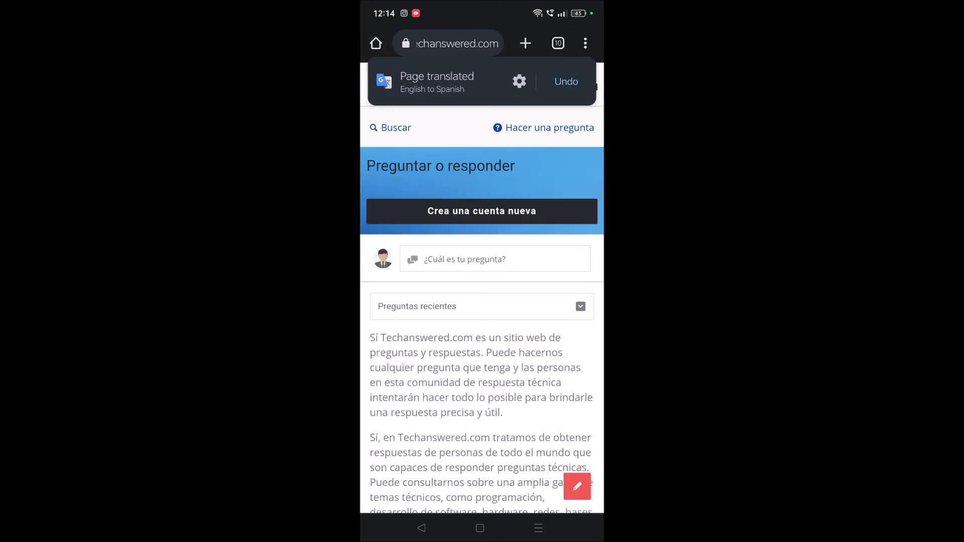
{"action": "scroll", "coordinate": [482, 301], "scroll_direction": "down", "scroll_amount": 3}
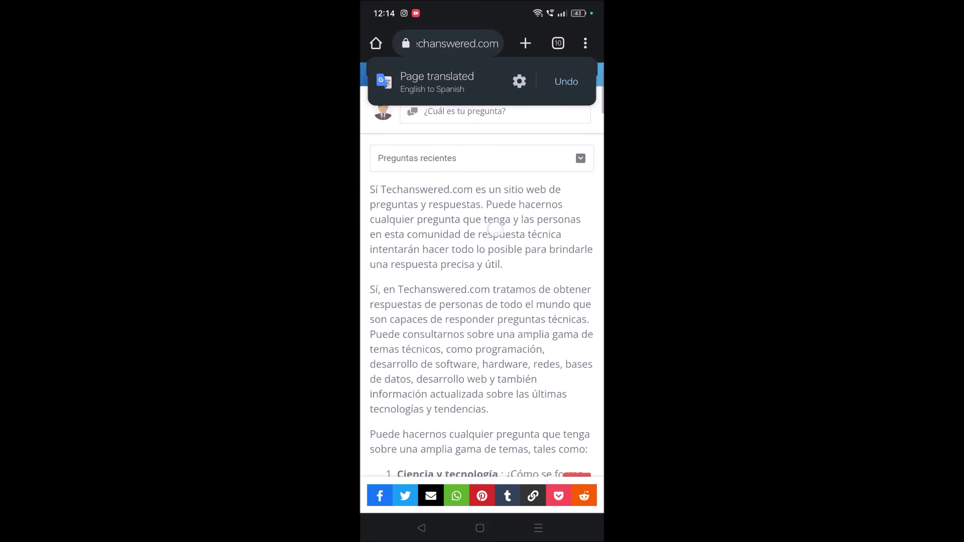
{"action": "scroll", "coordinate": [482, 302], "scroll_direction": "down", "scroll_amount": 3}
{"action": "scroll", "coordinate": [482, 301], "scroll_direction": "down", "scroll_amount": 3}
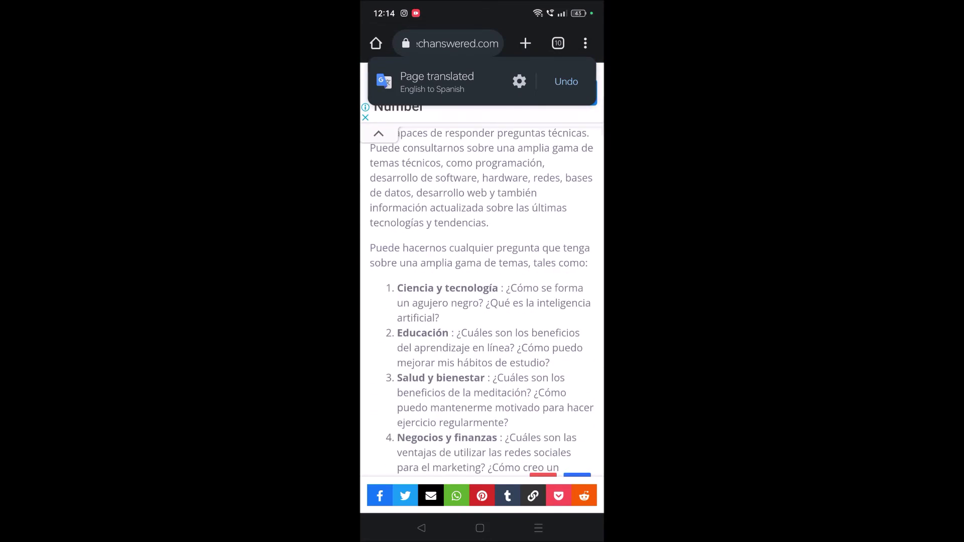
{"action": "scroll", "coordinate": [482, 301], "scroll_direction": "down", "scroll_amount": 2}
{"action": "scroll", "coordinate": [482, 302], "scroll_direction": "down", "scroll_amount": 4}
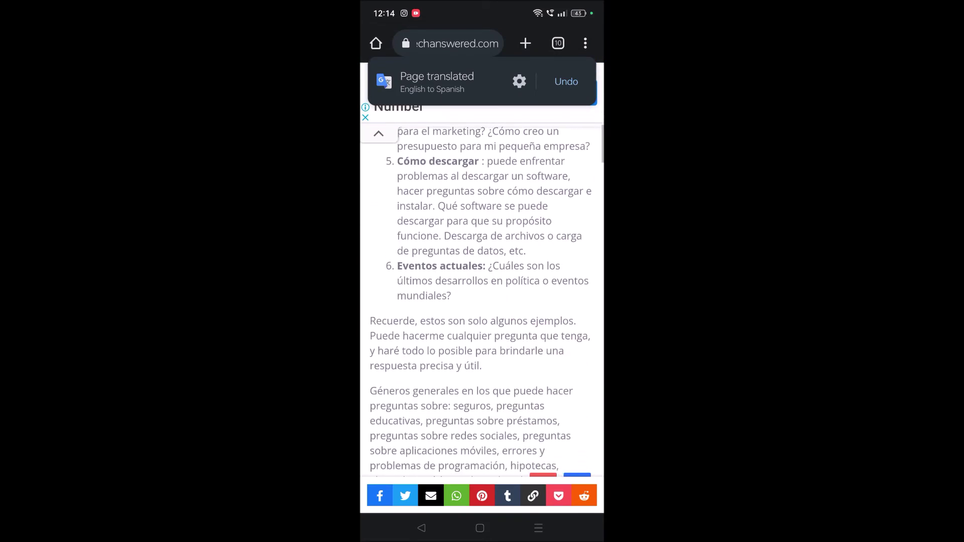
{"action": "scroll", "coordinate": [482, 301], "scroll_direction": "down", "scroll_amount": 1}
- Bring up Chrome's three-dot menu over the translated article
{"action": "left_click", "coordinate": [586, 43]}
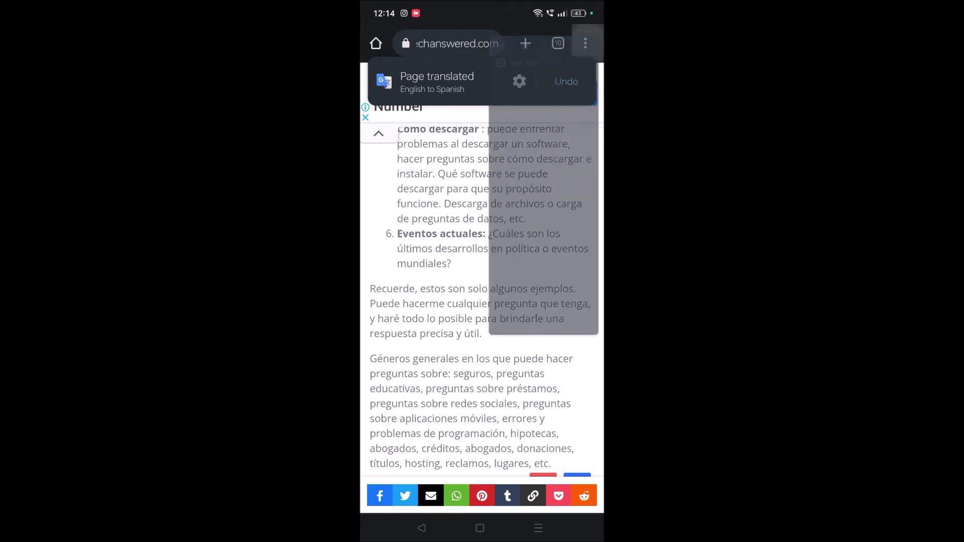
- In Languages > Advanced, set 'Translate into this language' to Finnish and return to the article
{"action": "left_click", "coordinate": [480, 459]}
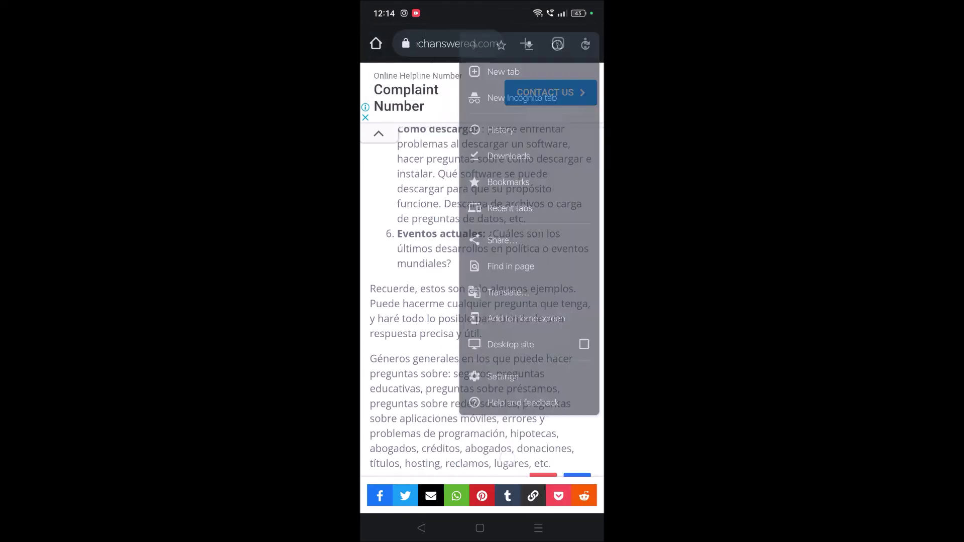
{"action": "scroll", "coordinate": [483, 301], "scroll_direction": "down", "scroll_amount": 3}
{"action": "scroll", "coordinate": [535, 343], "scroll_direction": "down", "scroll_amount": 3}
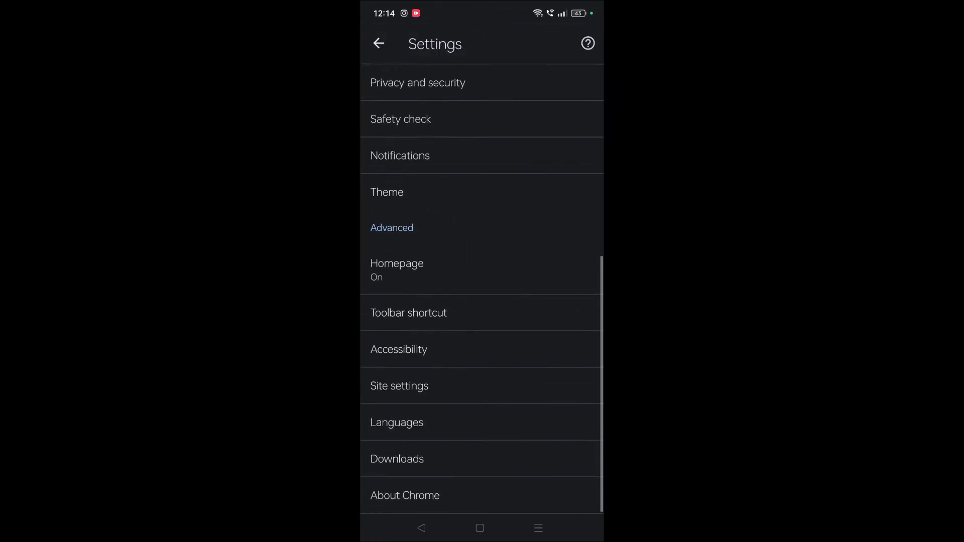
{"action": "left_click", "coordinate": [397, 423]}
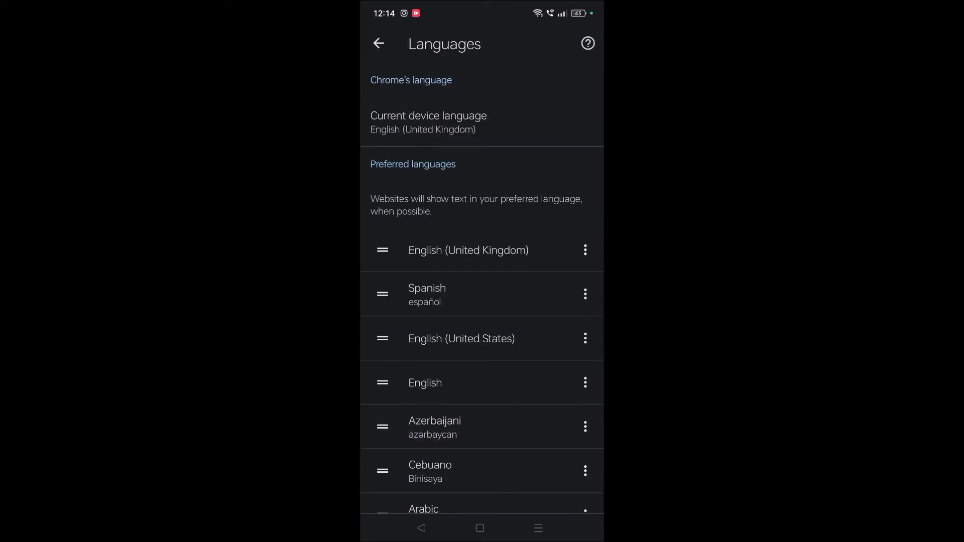
{"action": "scroll", "coordinate": [520, 297], "scroll_direction": "down", "scroll_amount": 3}
{"action": "scroll", "coordinate": [520, 298], "scroll_direction": "down", "scroll_amount": 2}
{"action": "left_click", "coordinate": [499, 491]}
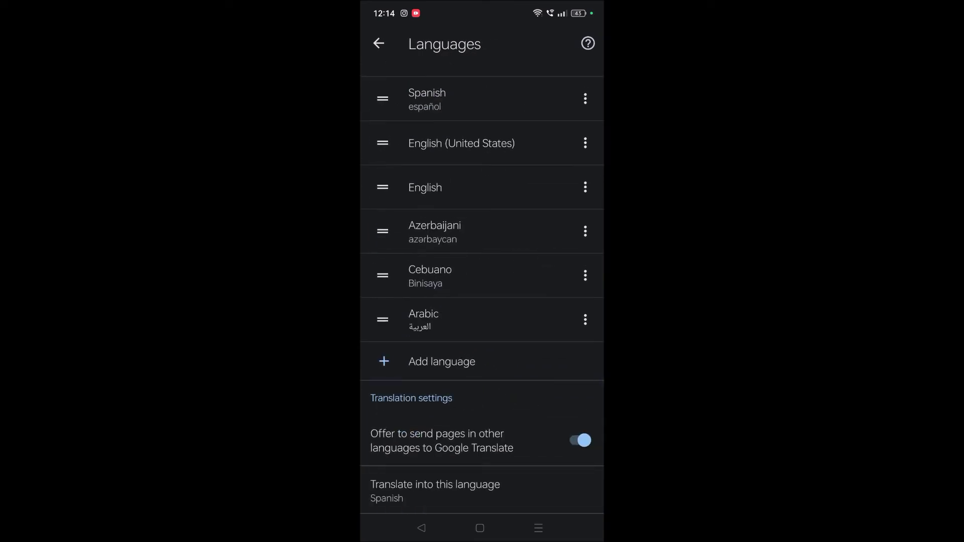
{"action": "scroll", "coordinate": [521, 415], "scroll_direction": "down", "scroll_amount": 2}
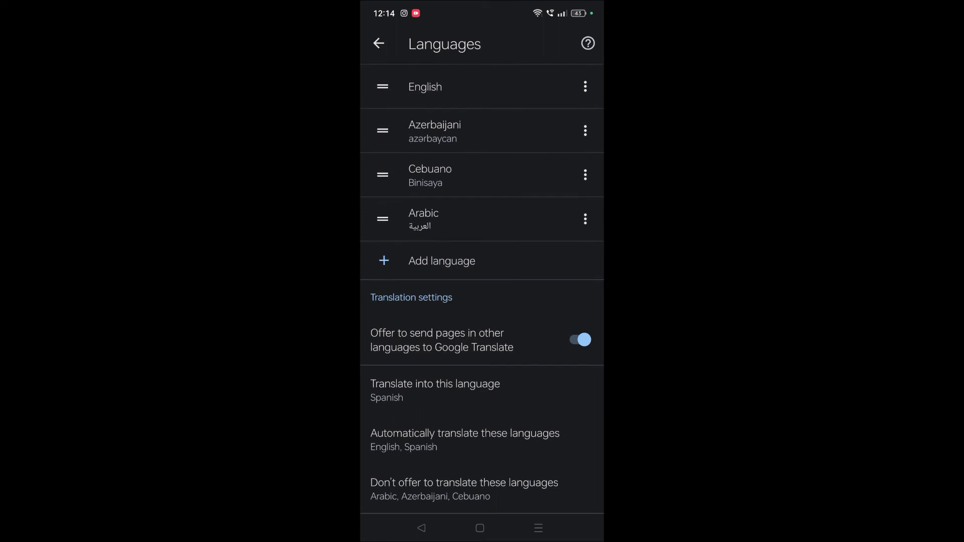
{"action": "left_click", "coordinate": [436, 390]}
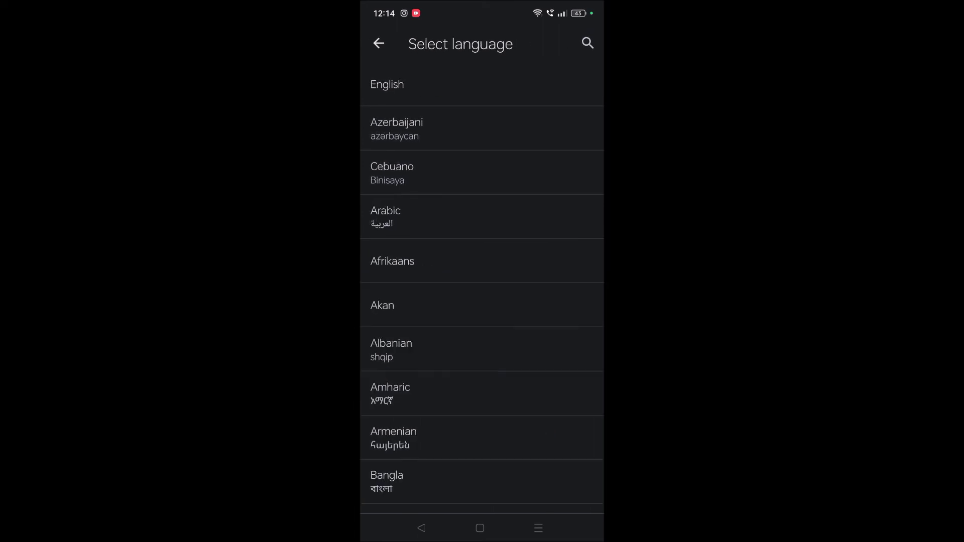
{"action": "scroll", "coordinate": [522, 274], "scroll_direction": "down", "scroll_amount": 5}
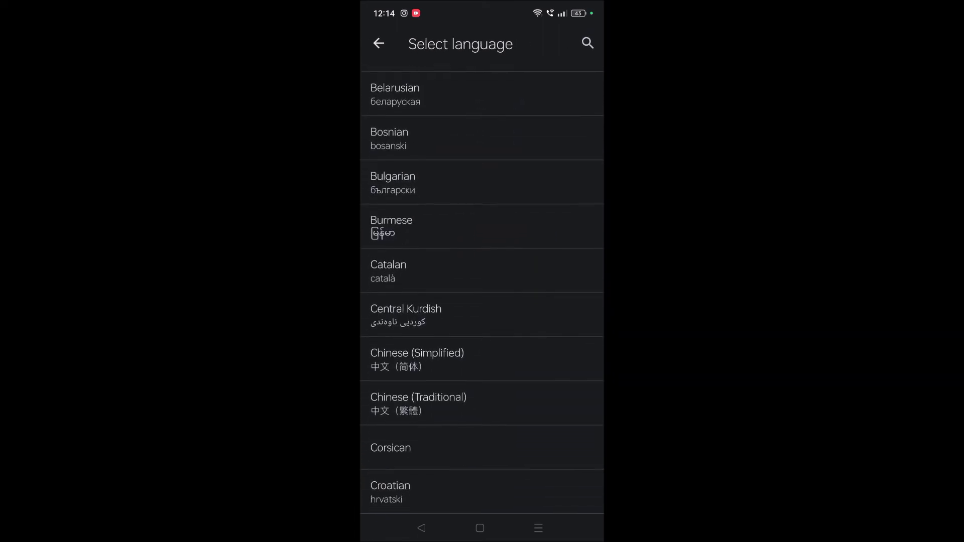
{"action": "scroll", "coordinate": [482, 286], "scroll_direction": "down", "scroll_amount": 3}
{"action": "scroll", "coordinate": [523, 342], "scroll_direction": "down", "scroll_amount": 3}
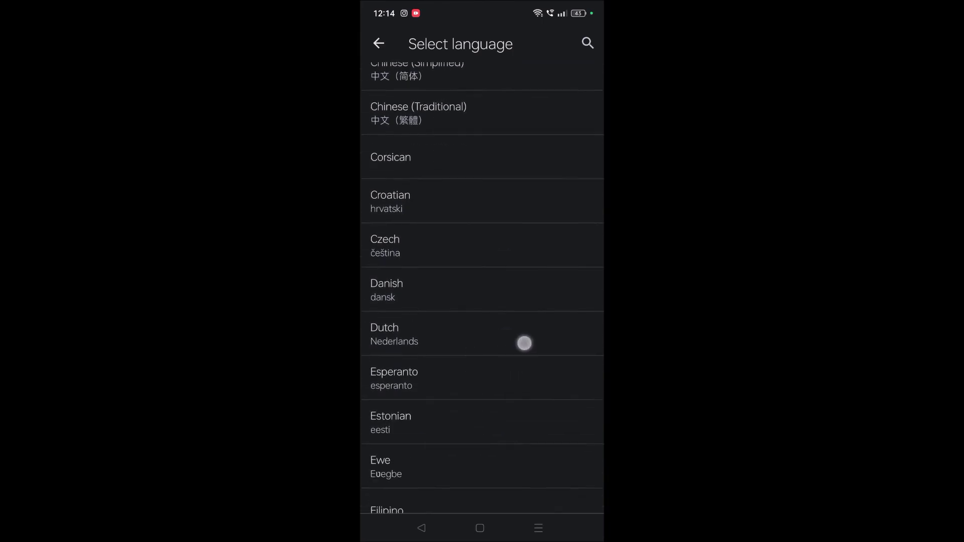
{"action": "scroll", "coordinate": [495, 412], "scroll_direction": "down", "scroll_amount": 3}
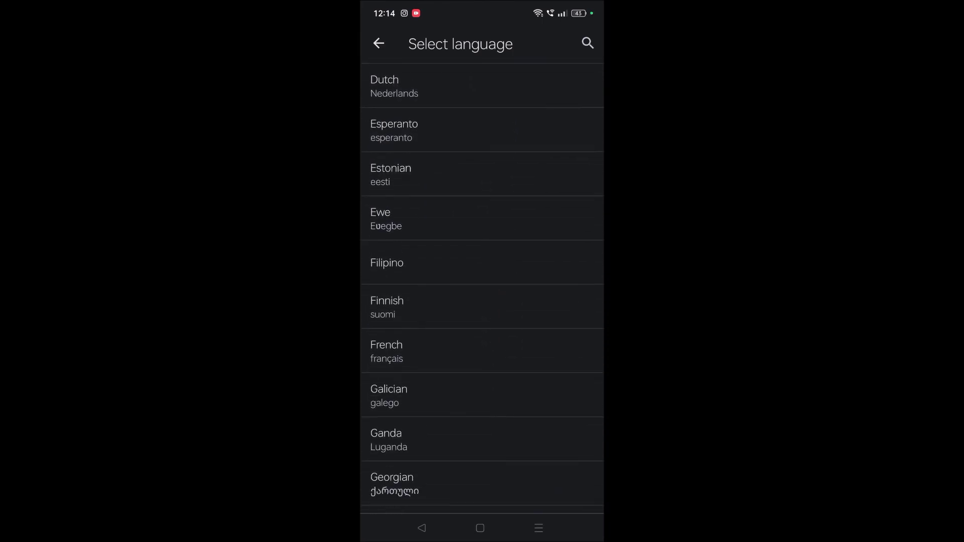
{"action": "left_click", "coordinate": [469, 306]}
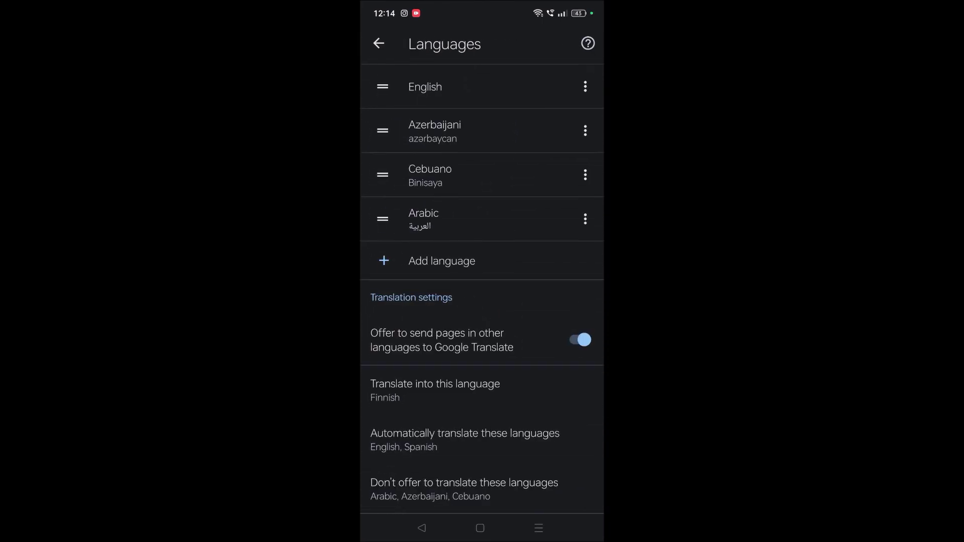
{"action": "left_click", "coordinate": [422, 528]}
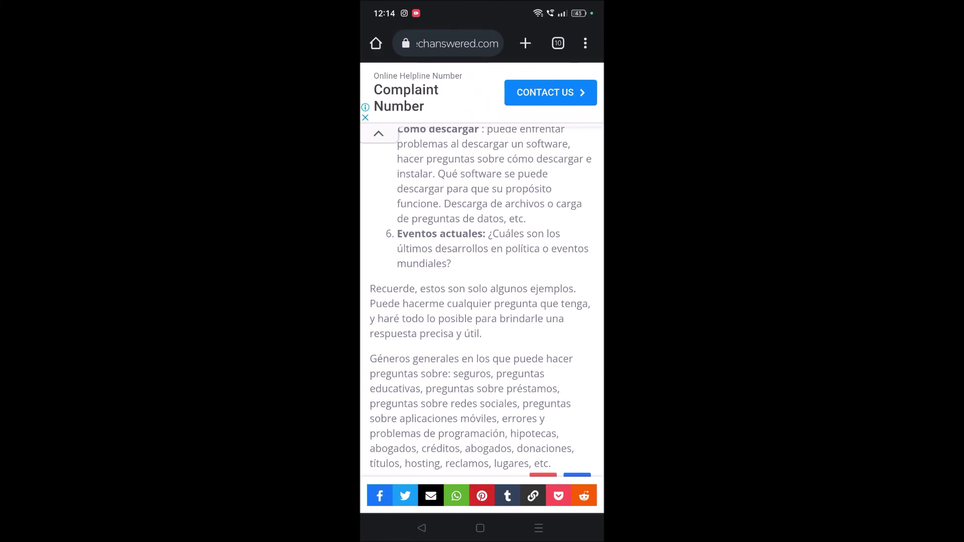
{"action": "scroll", "coordinate": [482, 301], "scroll_direction": "up", "scroll_amount": 15}
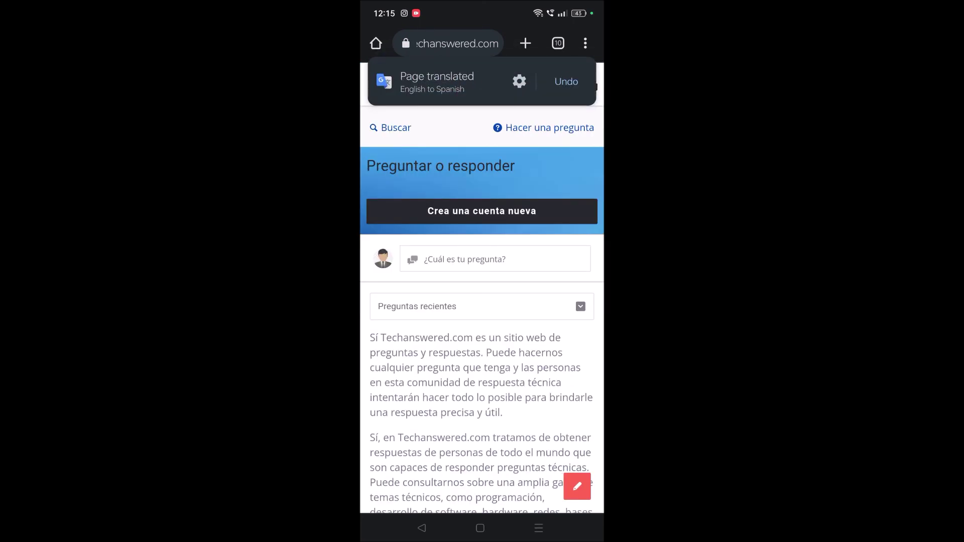
- Pull to refresh techanswered.com; it translates from English into Spanish again
{"action": "left_click_drag", "start_coordinate": [484, 78], "coordinate": [483, 113]}
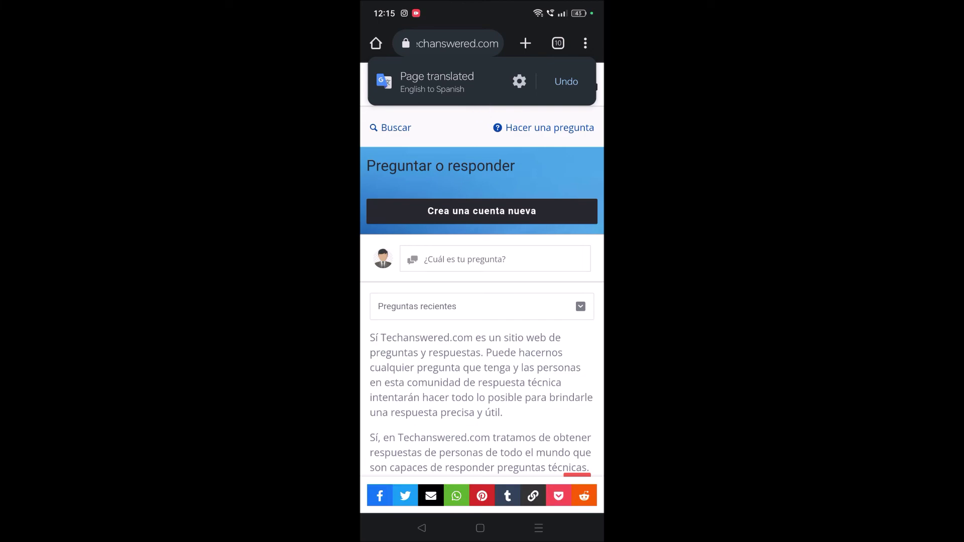
{"action": "scroll", "coordinate": [475, 430], "scroll_direction": "down", "scroll_amount": 10}
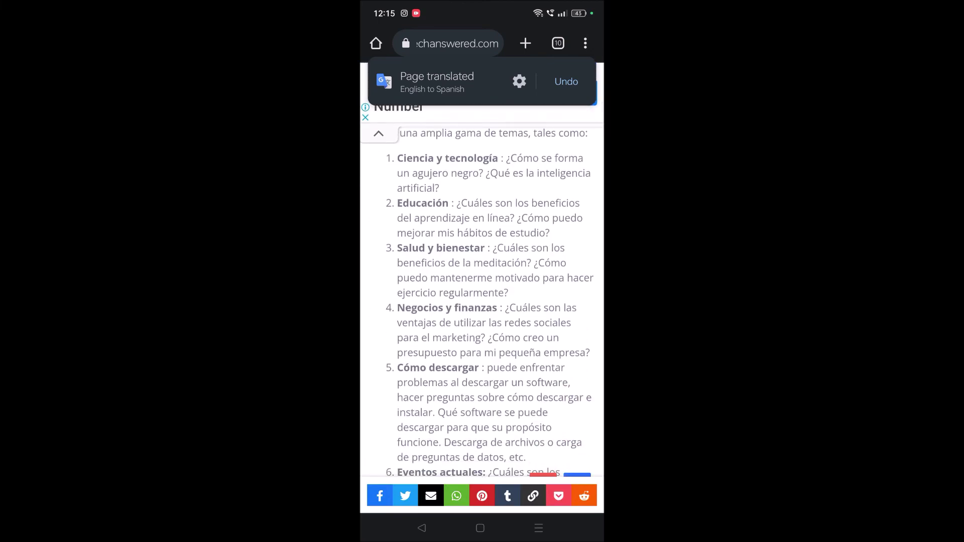